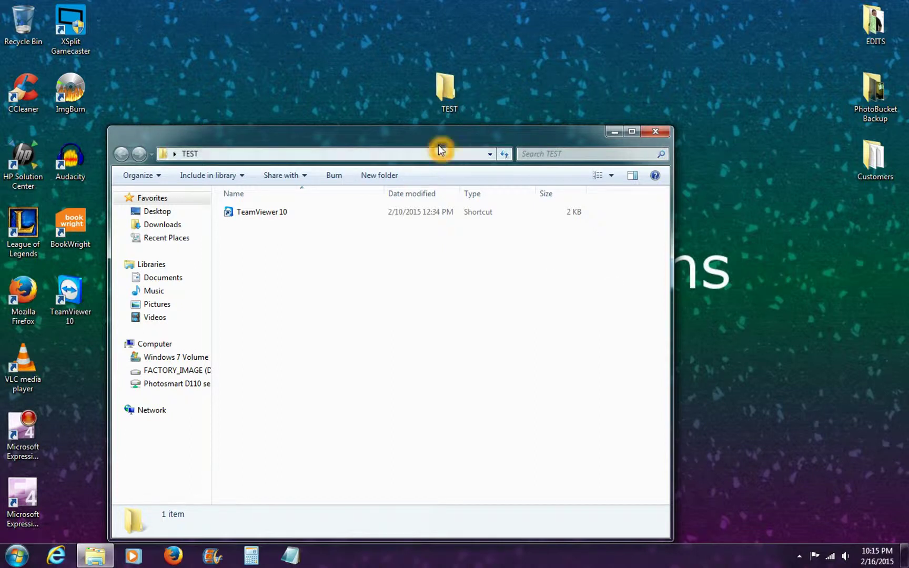
Move the TeamViewer 10 shortcut out of the TEST folder onto the desktop
{"action": "left_click_drag", "start_coordinate": [440, 135], "coordinate": [483, 75]}
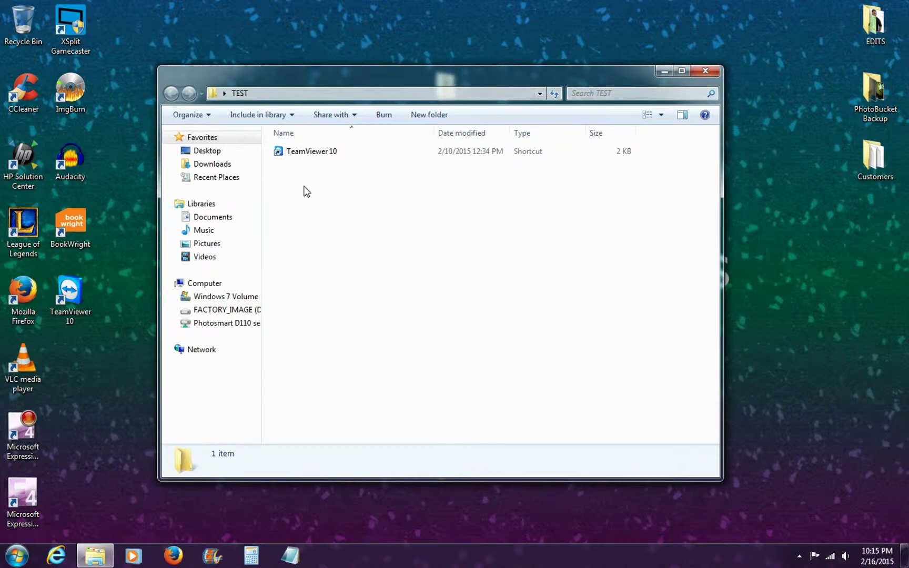
{"action": "left_click", "coordinate": [301, 156]}
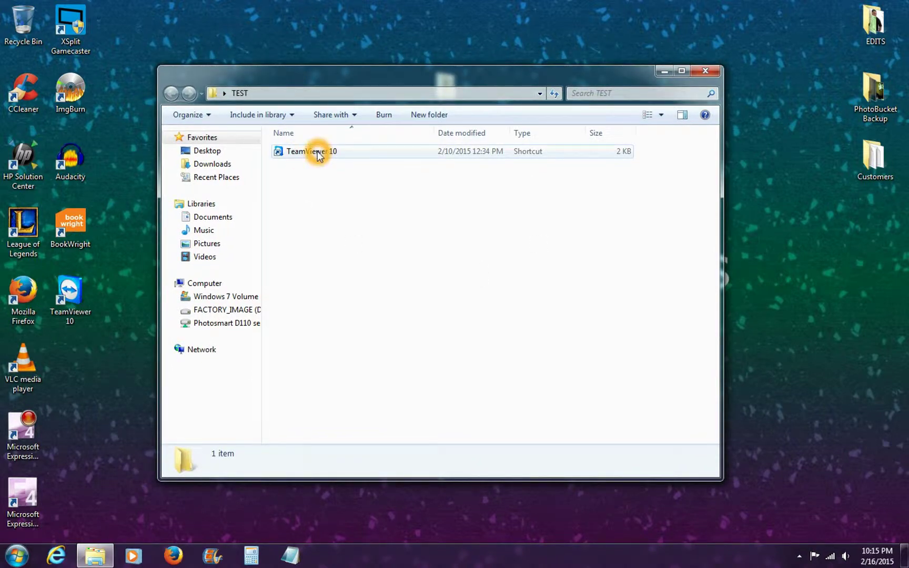
{"action": "left_click_drag", "start_coordinate": [316, 156], "coordinate": [362, 40]}
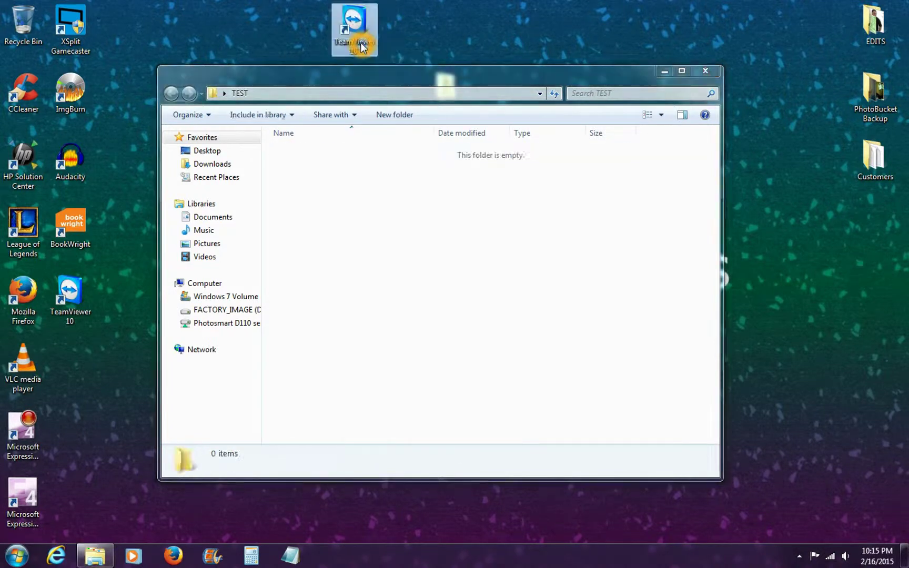
Close the TEST folder window and delete the TEST folder from the desktop
{"action": "left_click", "coordinate": [702, 71]}
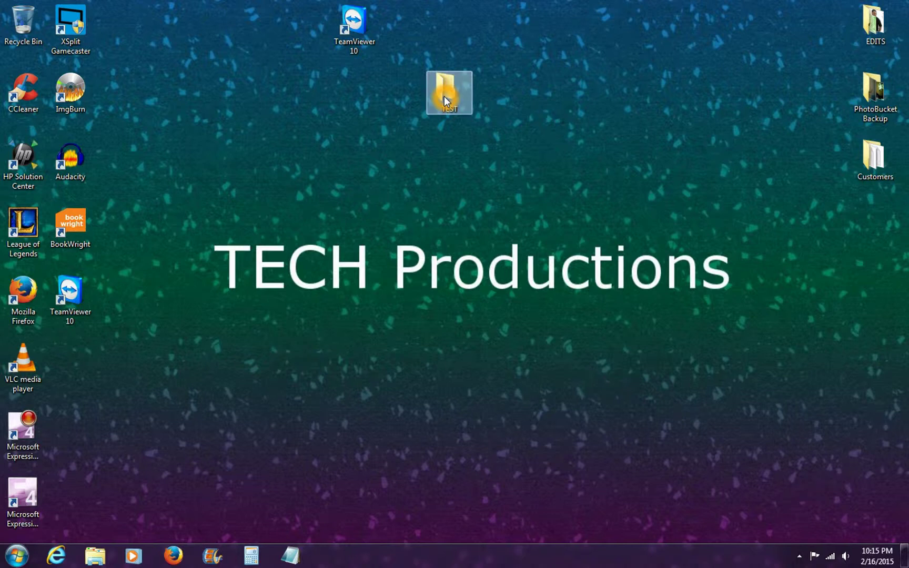
{"action": "key", "text": "Delete"}
{"action": "left_click", "coordinate": [504, 327]}
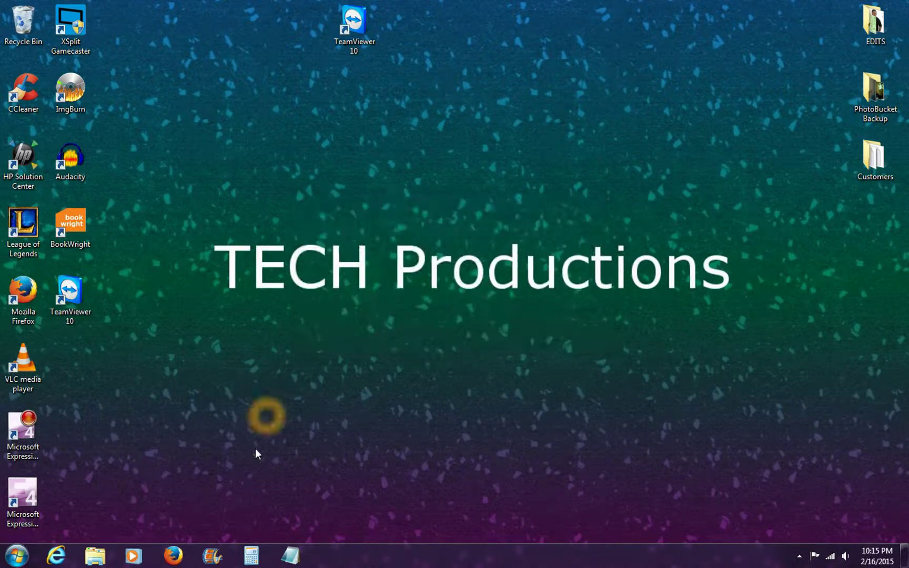
Open the Documents library in a new Windows Explorer window
{"action": "left_click", "coordinate": [95, 555]}
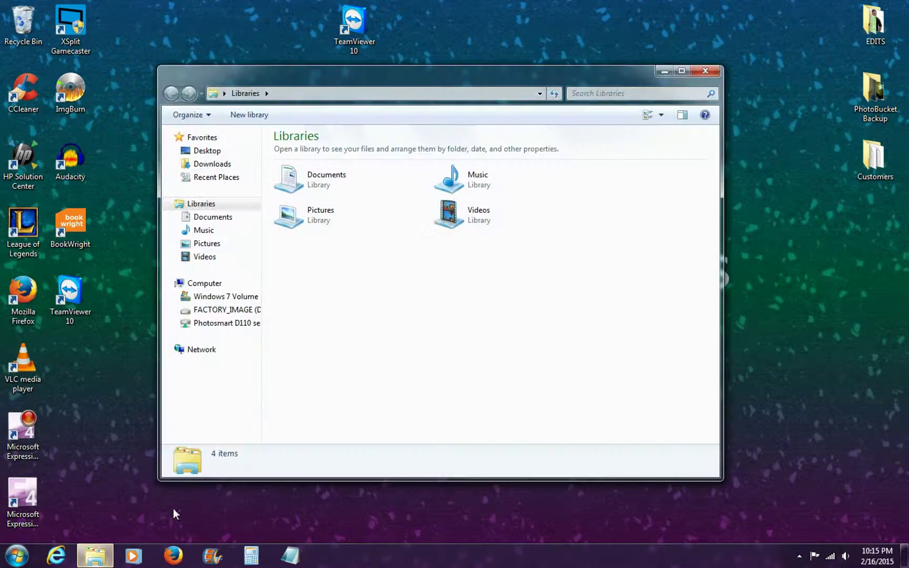
{"action": "left_click", "coordinate": [205, 220]}
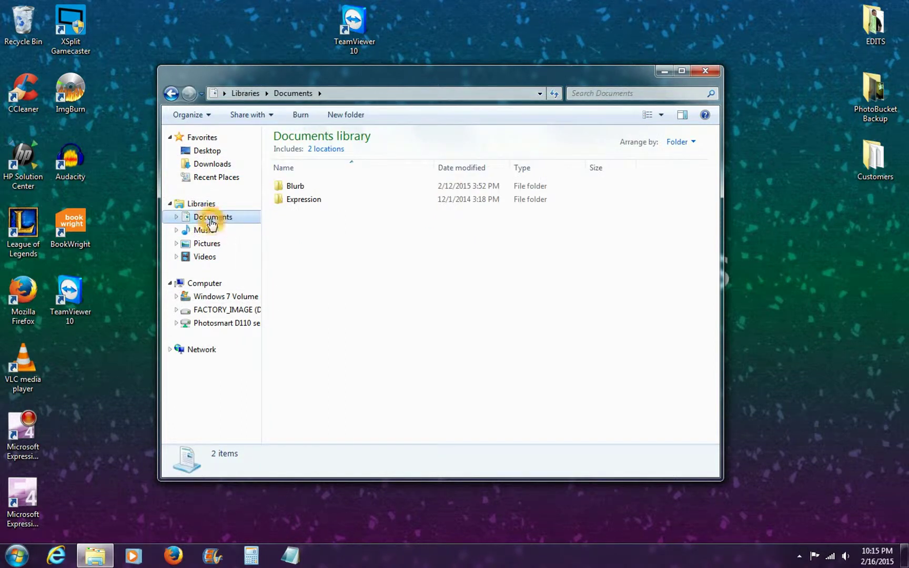
{"action": "left_click", "coordinate": [299, 245]}
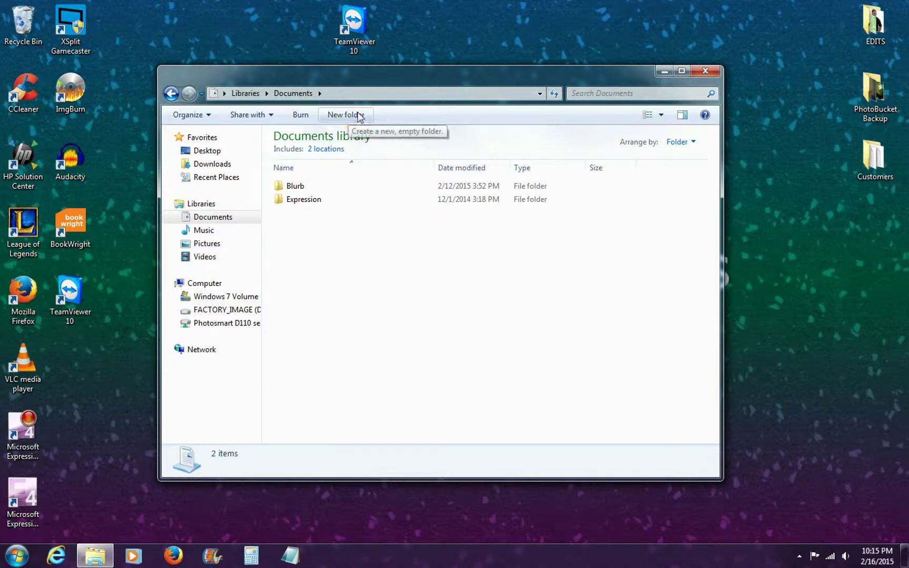
Create a new folder with the default name in the Documents library and delete it again
{"action": "left_click", "coordinate": [342, 115]}
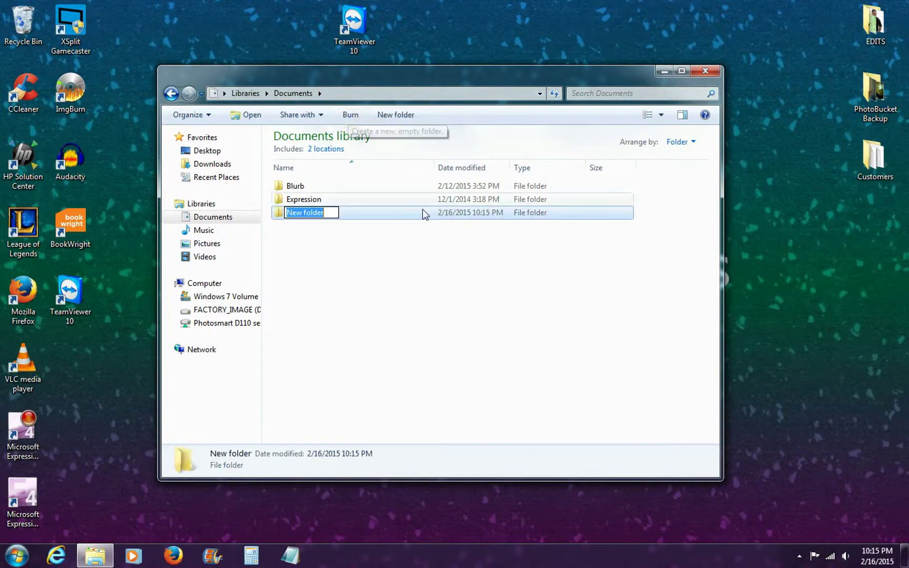
{"action": "left_click", "coordinate": [291, 256]}
{"action": "right_click", "coordinate": [314, 215]}
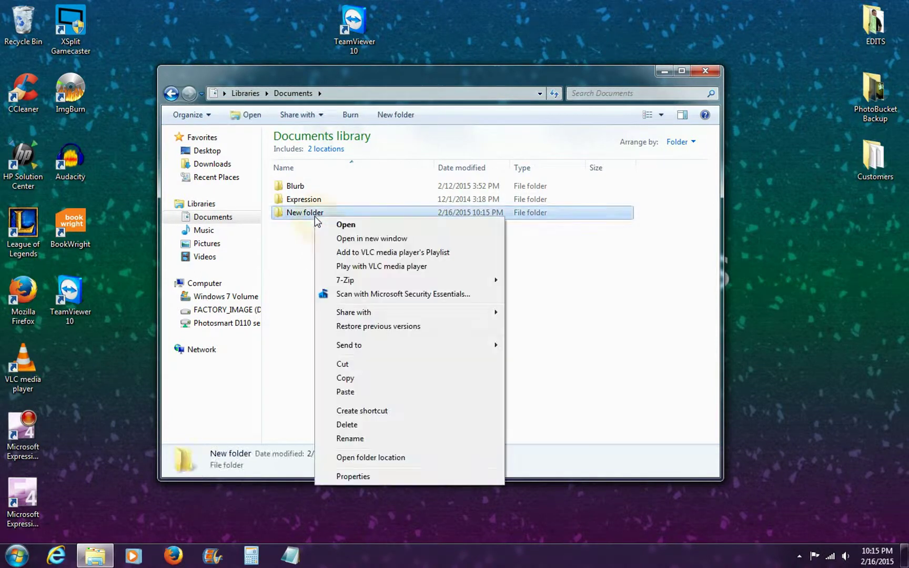
{"action": "left_click", "coordinate": [346, 425]}
{"action": "left_click", "coordinate": [501, 328]}
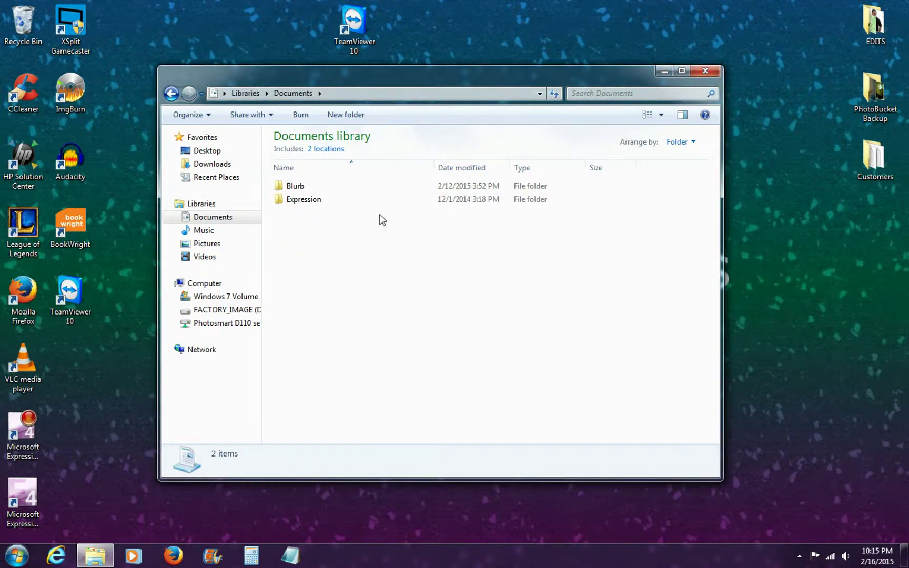
Create a new folder named "te" in the Documents library
{"action": "left_click_drag", "start_coordinate": [475, 76], "coordinate": [488, 185]}
{"action": "left_click_drag", "start_coordinate": [479, 139], "coordinate": [490, 84]}
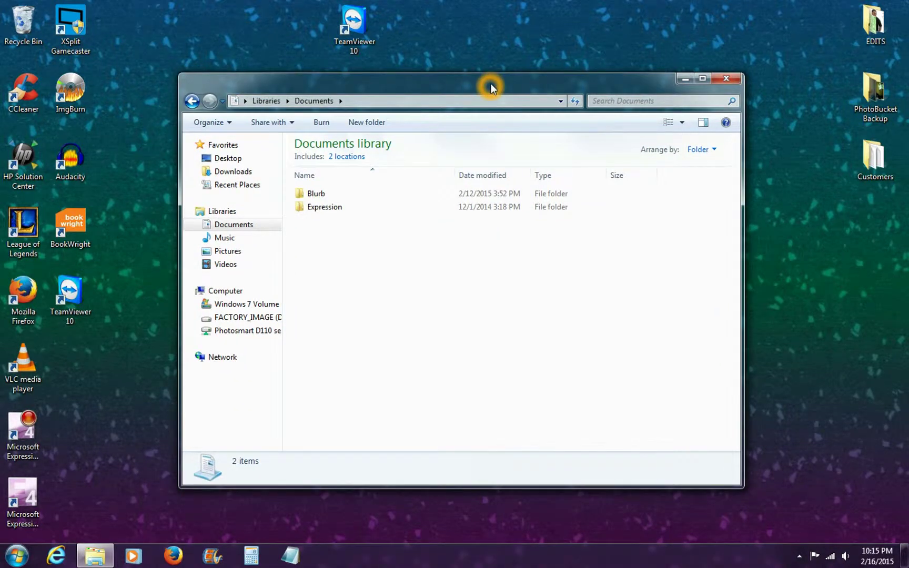
{"action": "right_click", "coordinate": [311, 243]}
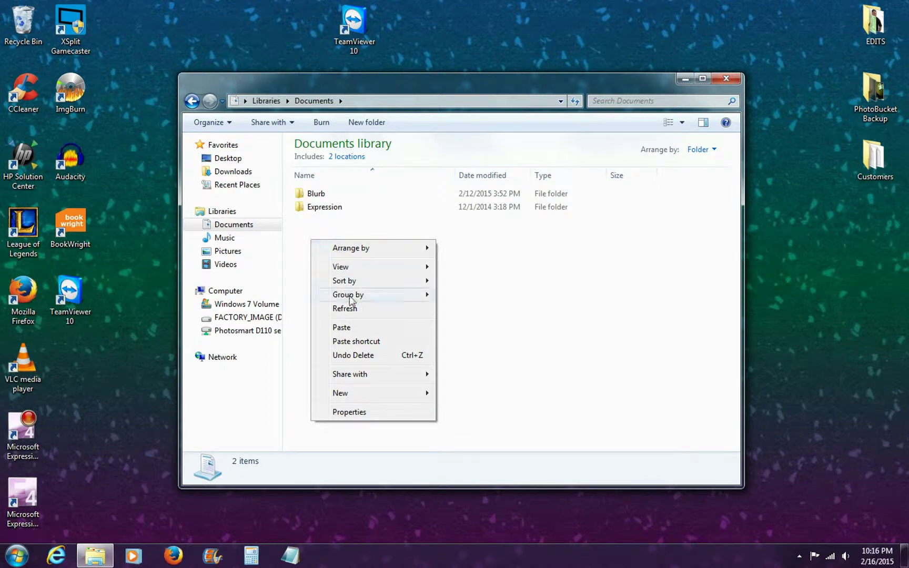
{"action": "left_click", "coordinate": [341, 396]}
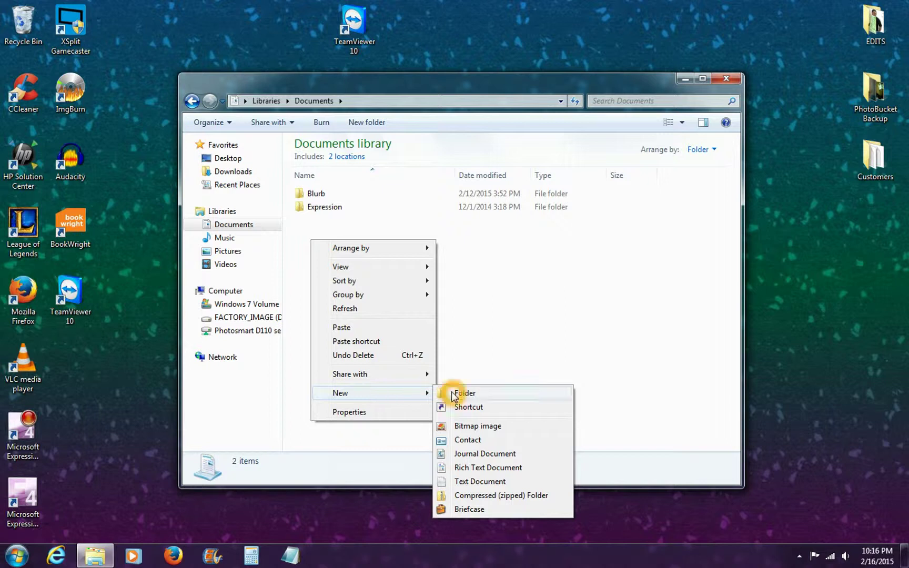
{"action": "left_click", "coordinate": [453, 396]}
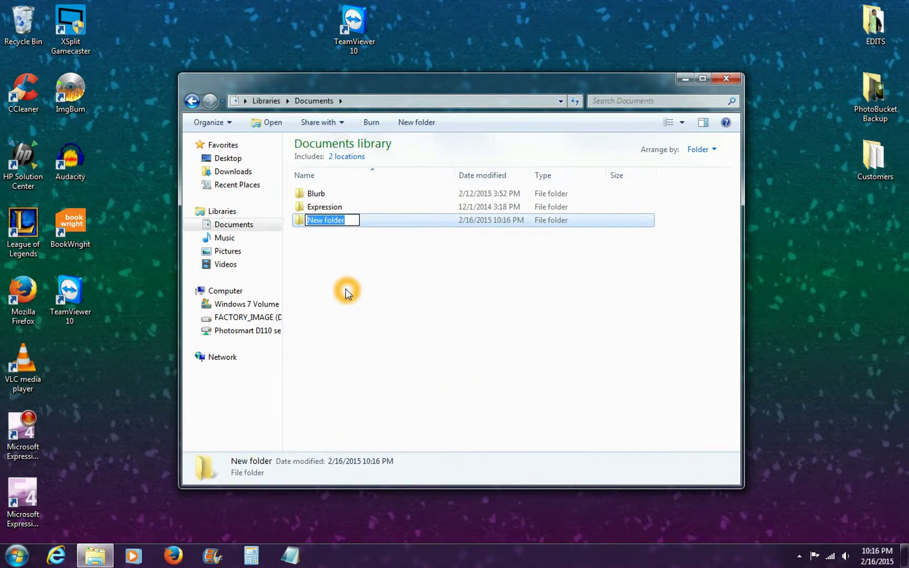
{"action": "left_click", "coordinate": [337, 258]}
{"action": "type", "text": "te"}
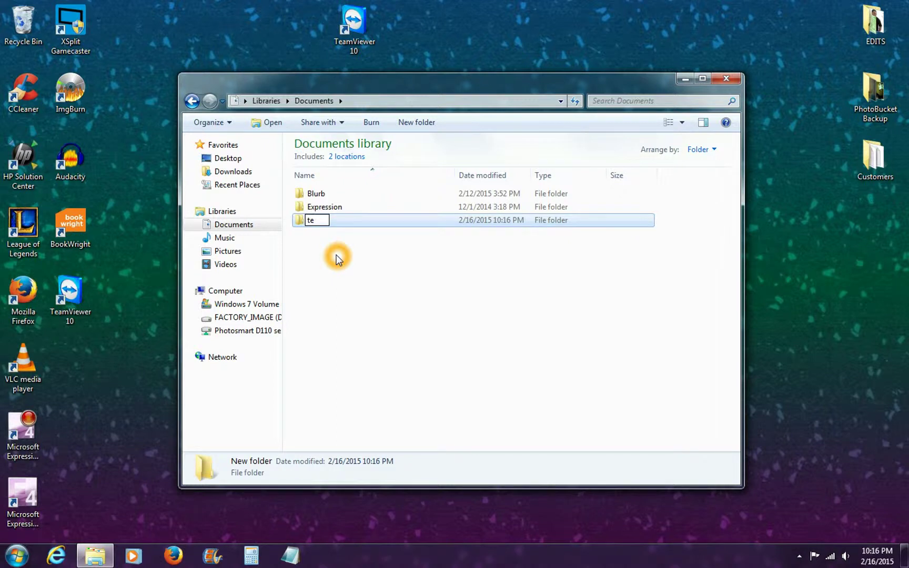
{"action": "key", "text": "Return"}
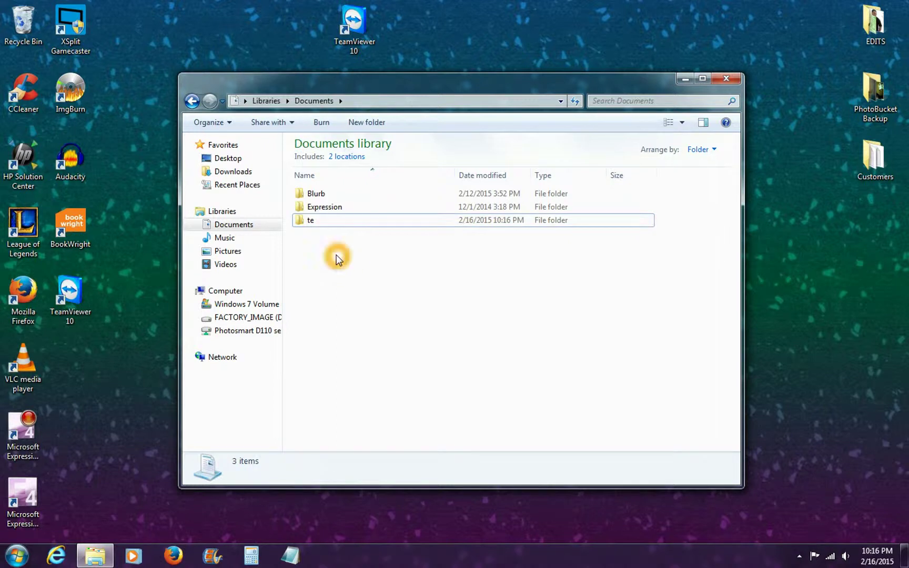
Rename the "te" folder in the Documents library as TEST
{"action": "right_click", "coordinate": [313, 225]}
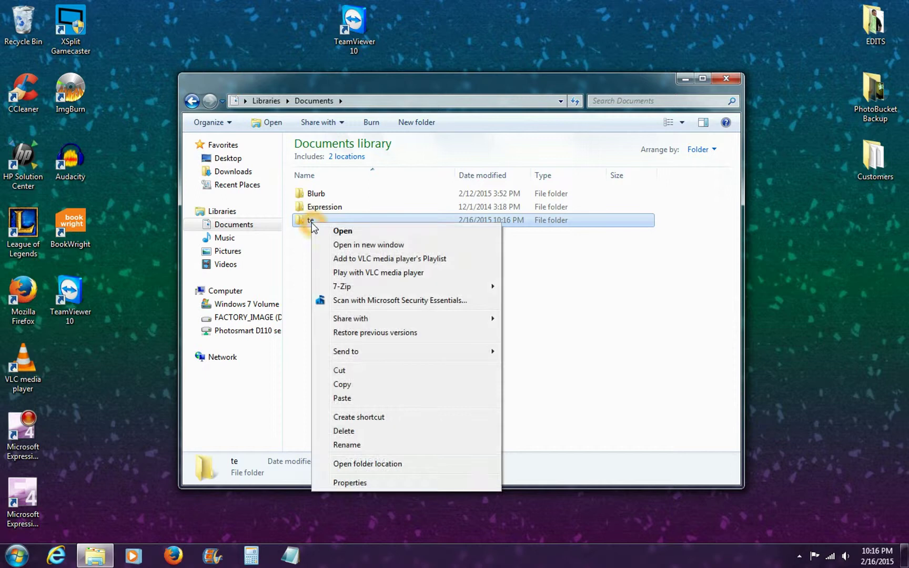
{"action": "left_click", "coordinate": [345, 445]}
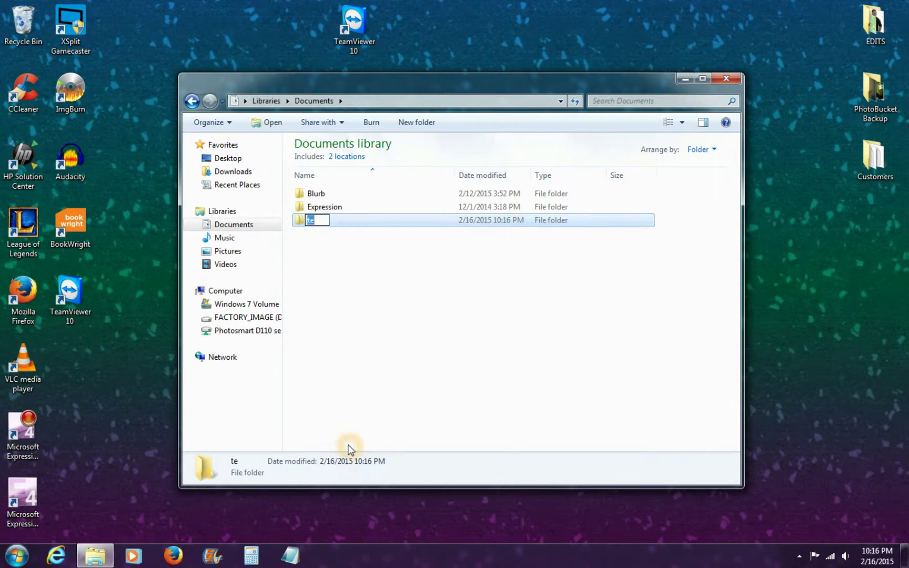
{"action": "type", "text": "TEST"}
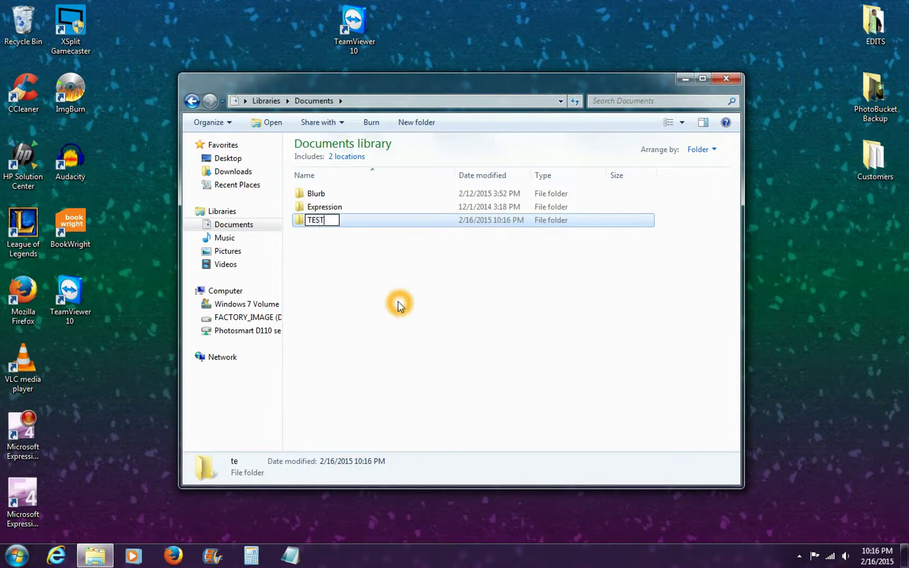
{"action": "key", "text": "Return"}
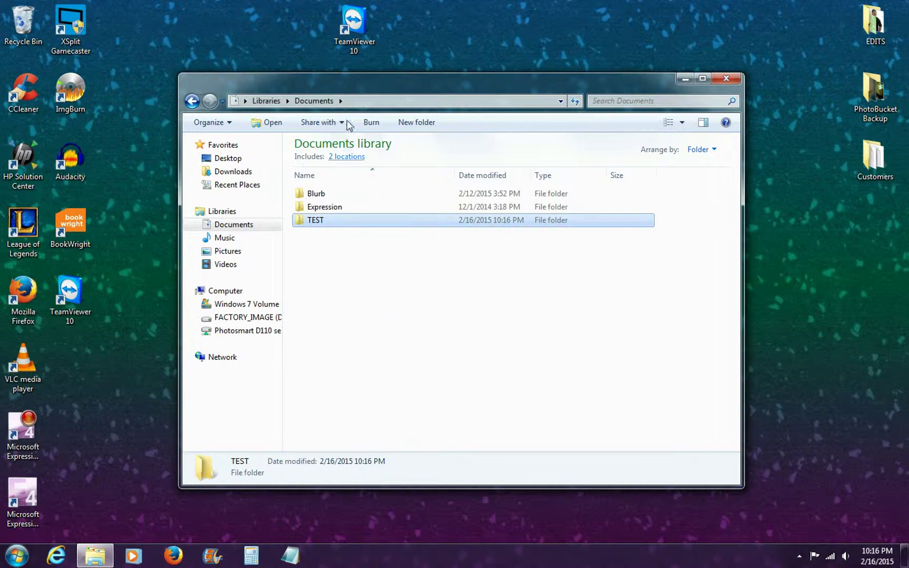
Close the Documents library window and copy the separate TeamViewer 10 shortcut near the desktop's upper middle to the clipboard
{"action": "left_click_drag", "start_coordinate": [354, 50], "coordinate": [317, 225]}
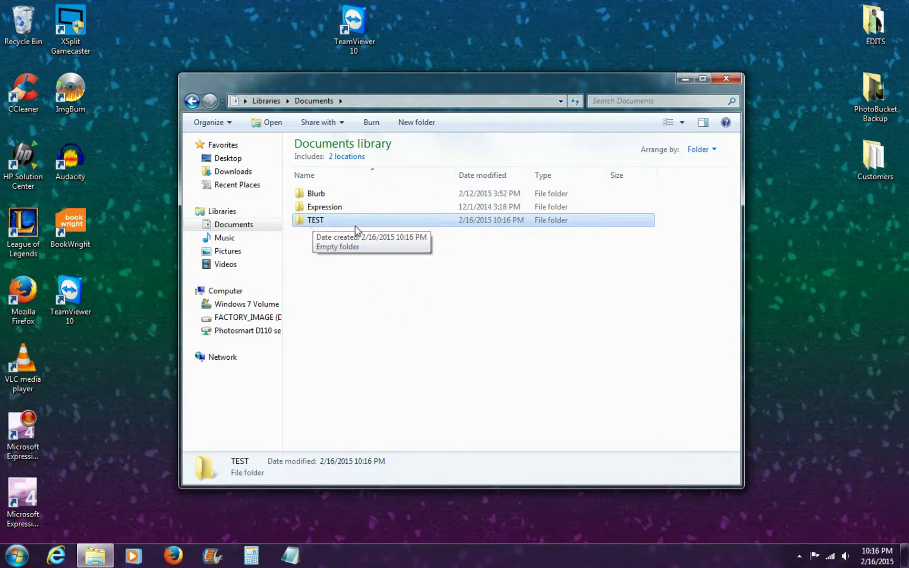
{"action": "left_click", "coordinate": [725, 78]}
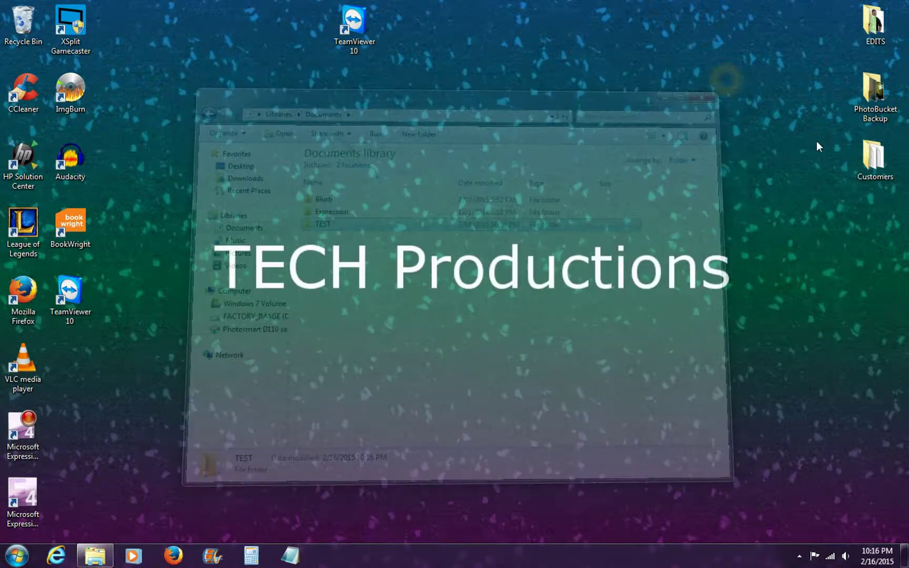
{"action": "right_click", "coordinate": [354, 31]}
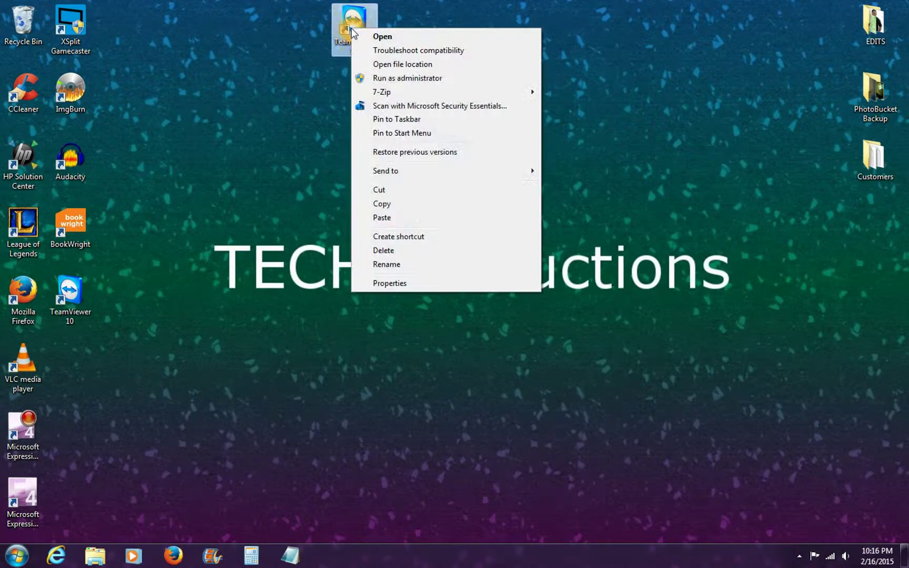
{"action": "left_click", "coordinate": [381, 204]}
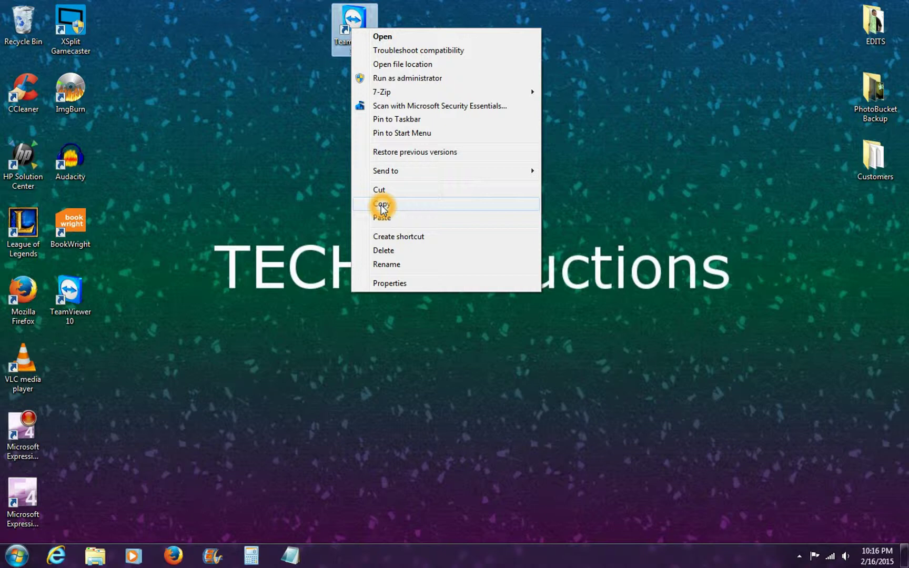
Open the TEST folder in the Documents library and paste the copied TeamViewer 10 shortcut into it
{"action": "left_click", "coordinate": [94, 557]}
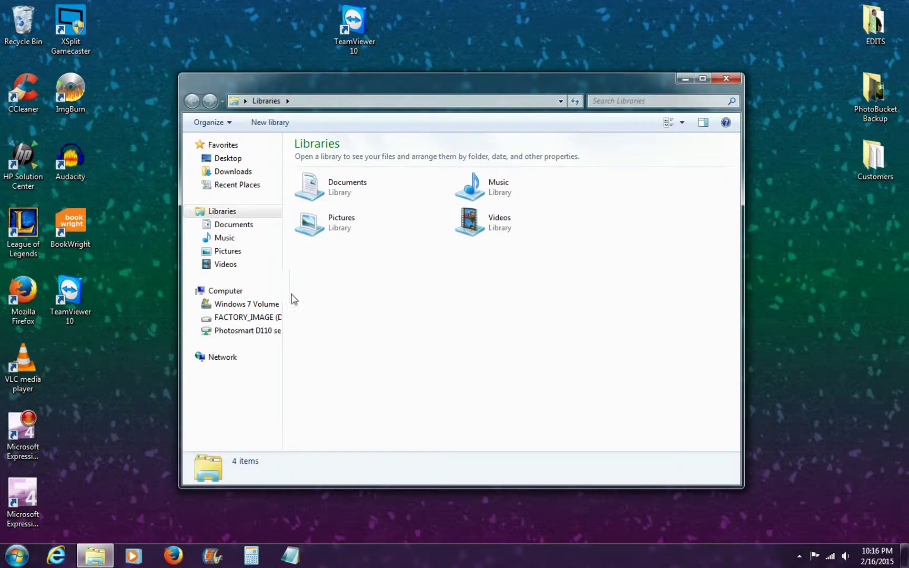
{"action": "left_click", "coordinate": [229, 226]}
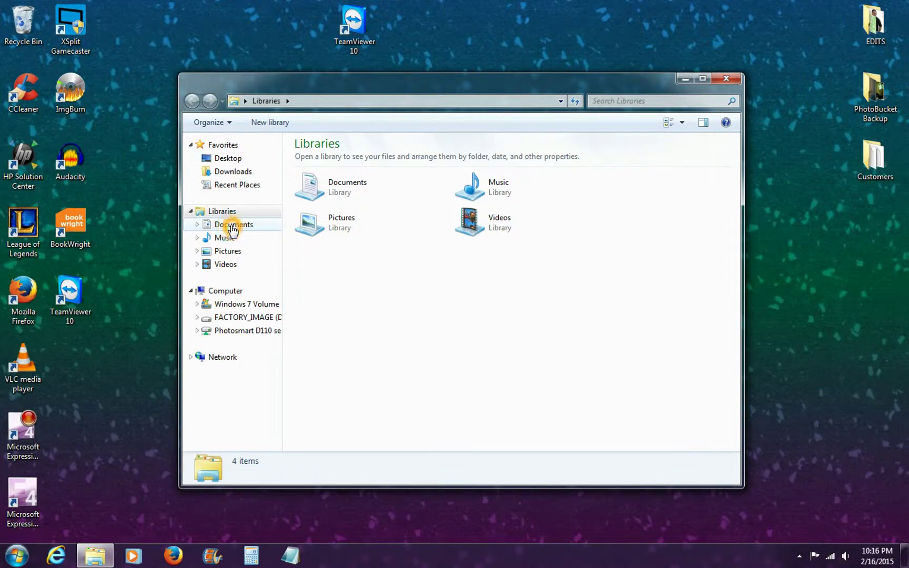
{"action": "left_click", "coordinate": [314, 222]}
{"action": "double_click", "coordinate": [311, 221]}
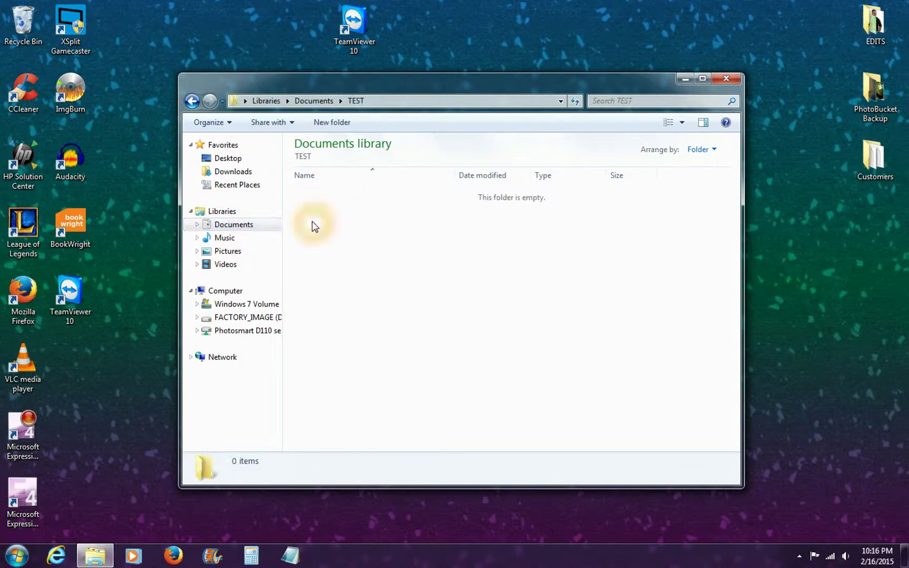
{"action": "right_click", "coordinate": [333, 244]}
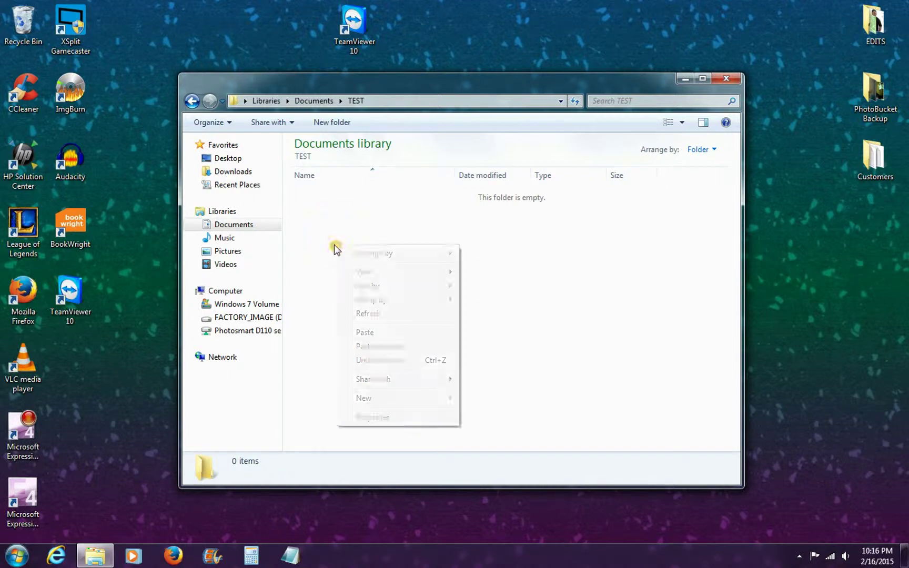
{"action": "left_click", "coordinate": [370, 333]}
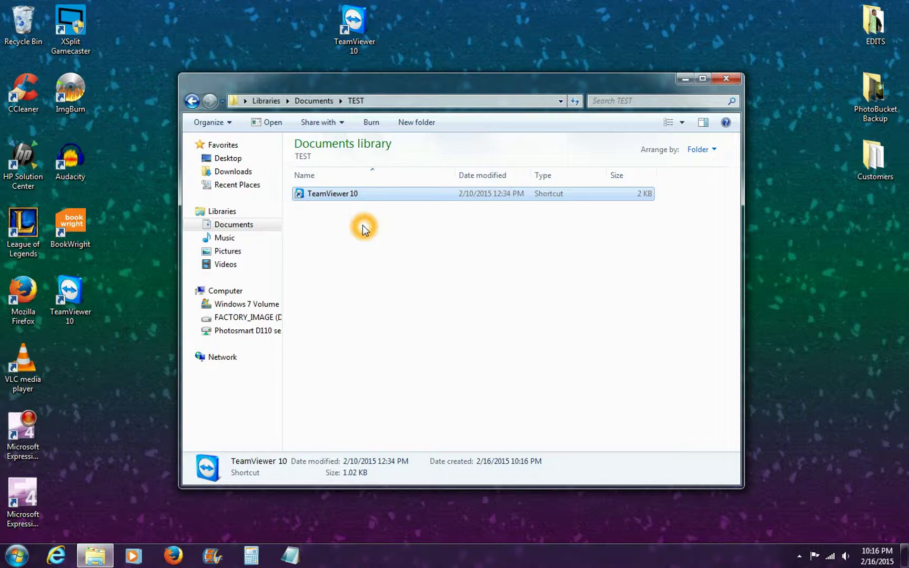
Delete the pasted TeamViewer 10 shortcut from the TEST folder, sending it to the Recycle Bin
{"action": "right_click", "coordinate": [326, 197]}
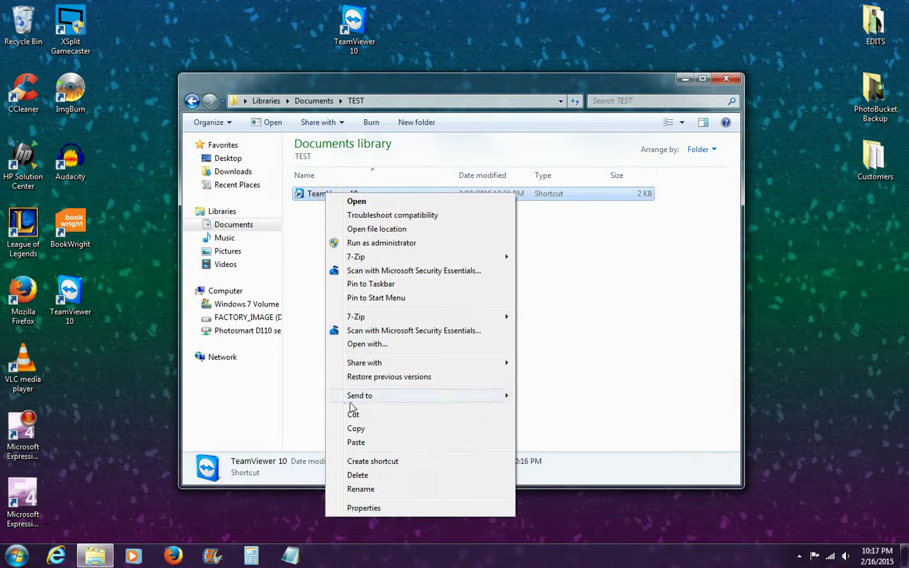
{"action": "left_click", "coordinate": [370, 476]}
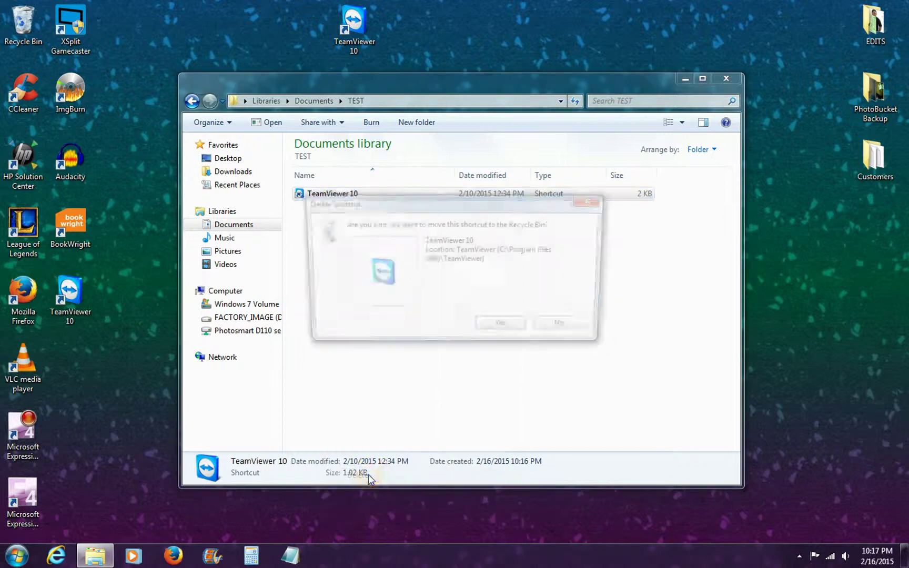
{"action": "left_click", "coordinate": [497, 326]}
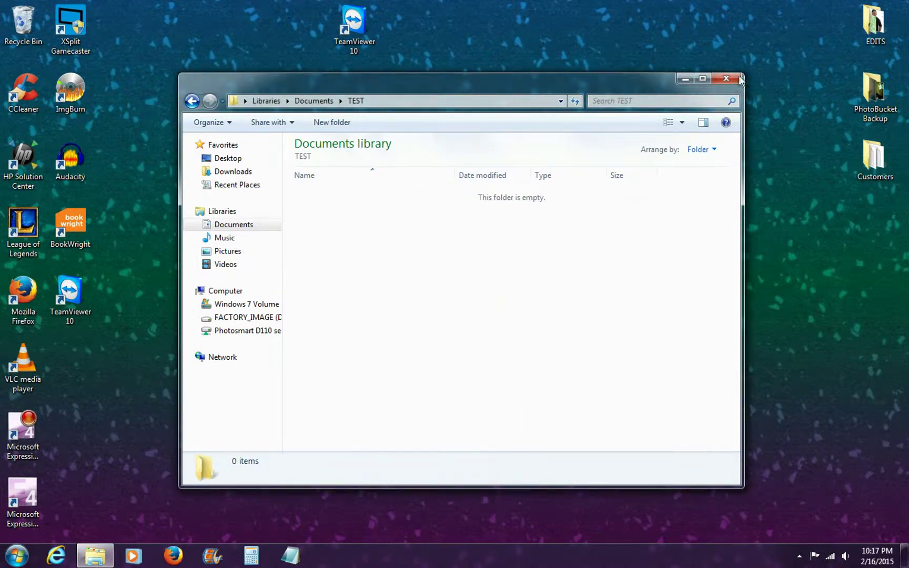
{"action": "left_click_drag", "start_coordinate": [653, 85], "coordinate": [734, 120]}
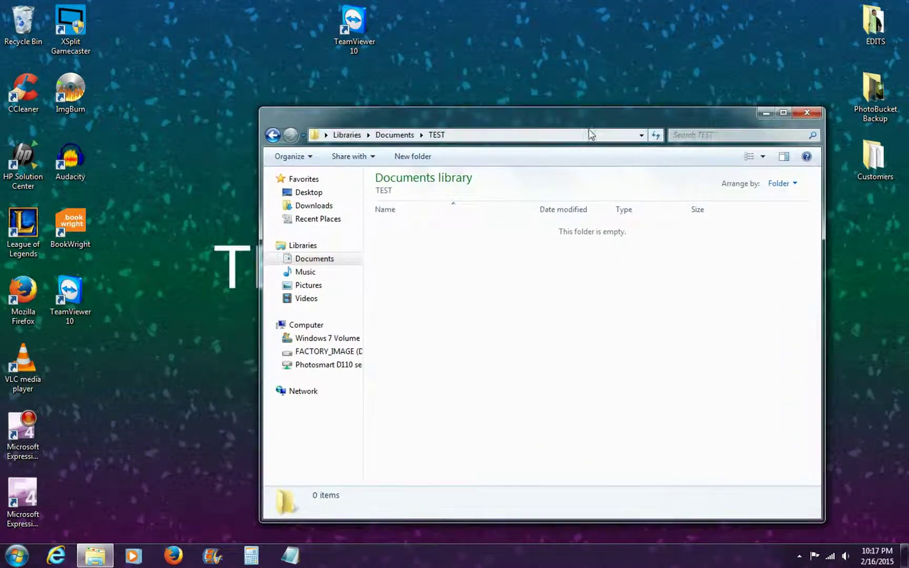
{"action": "left_click", "coordinate": [437, 138]}
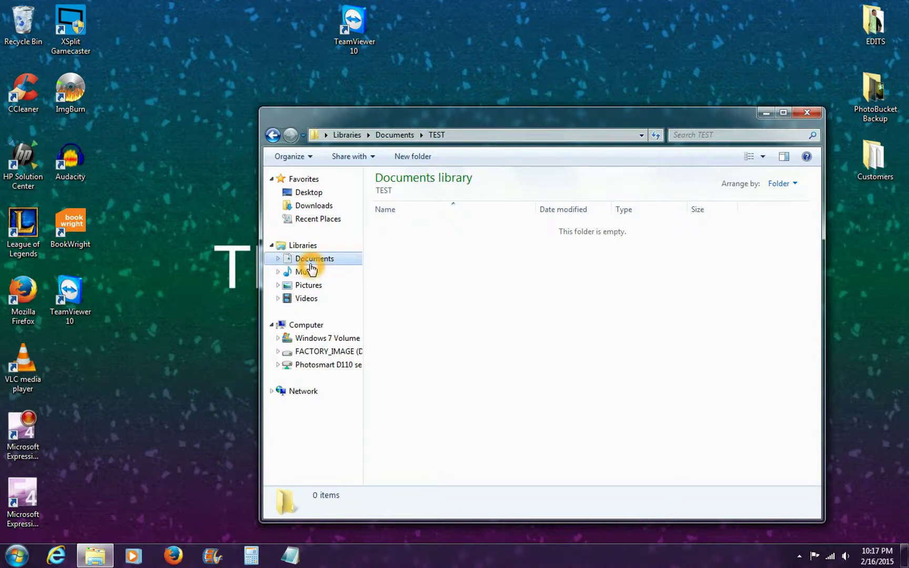
Move the separate TeamViewer 10 shortcut from the desktop's upper middle into the open TEST folder
{"action": "left_click", "coordinate": [451, 301]}
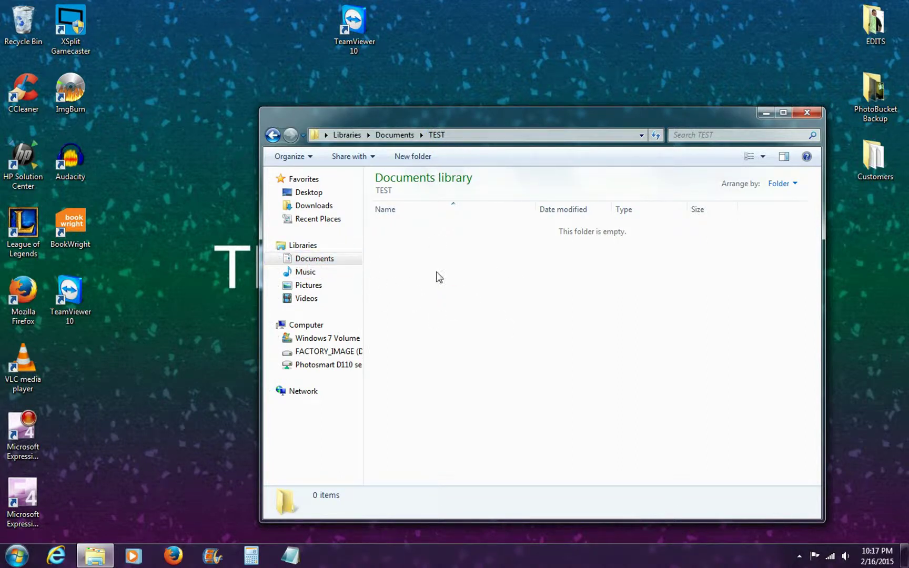
{"action": "double_click", "coordinate": [360, 26]}
{"action": "left_click_drag", "start_coordinate": [358, 23], "coordinate": [414, 272]}
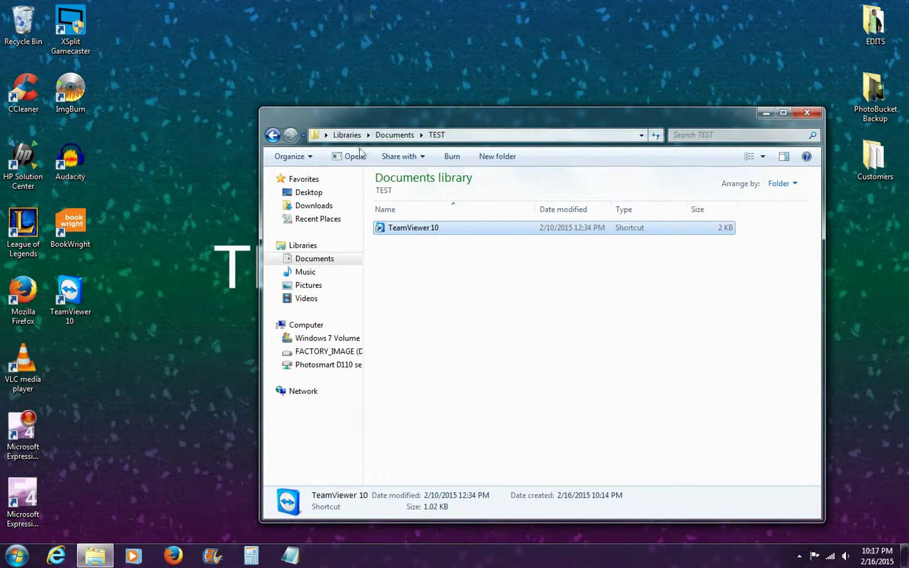
{"action": "left_click", "coordinate": [410, 255]}
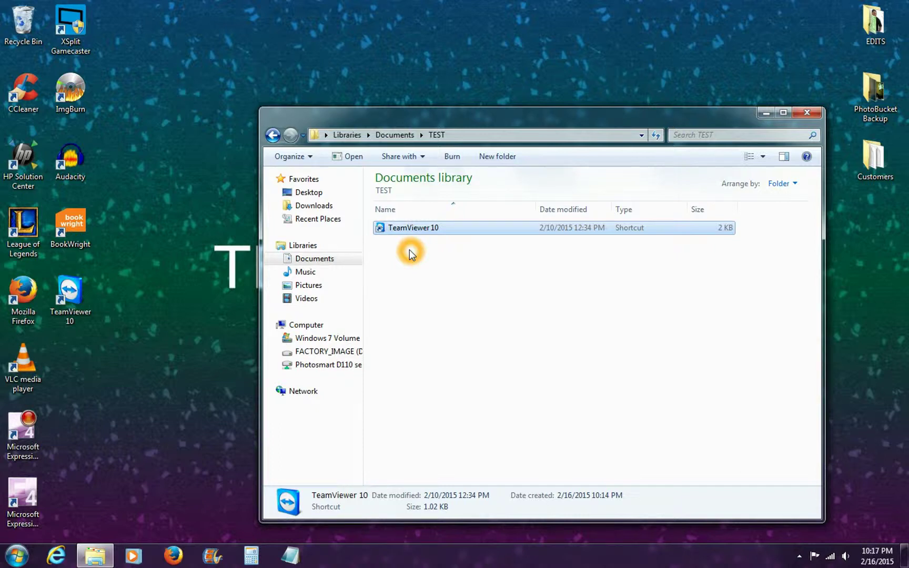
{"action": "left_click", "coordinate": [413, 261]}
{"action": "left_click", "coordinate": [413, 247]}
Return to the Documents library, try to delete the TEST folder, and close the window
{"action": "left_click", "coordinate": [807, 116]}
{"action": "left_click", "coordinate": [394, 135]}
{"action": "right_click", "coordinate": [386, 253]}
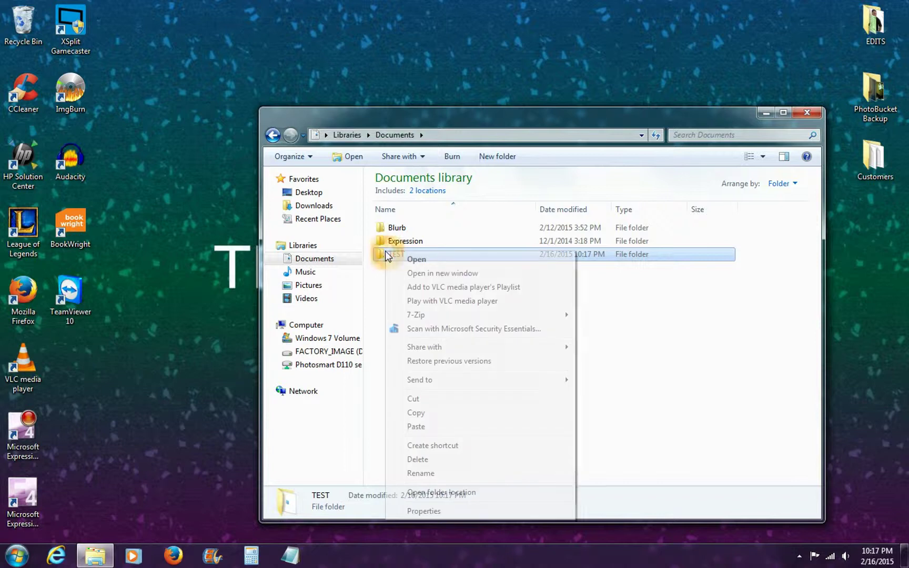
{"action": "left_click", "coordinate": [418, 460]}
{"action": "left_click", "coordinate": [566, 331]}
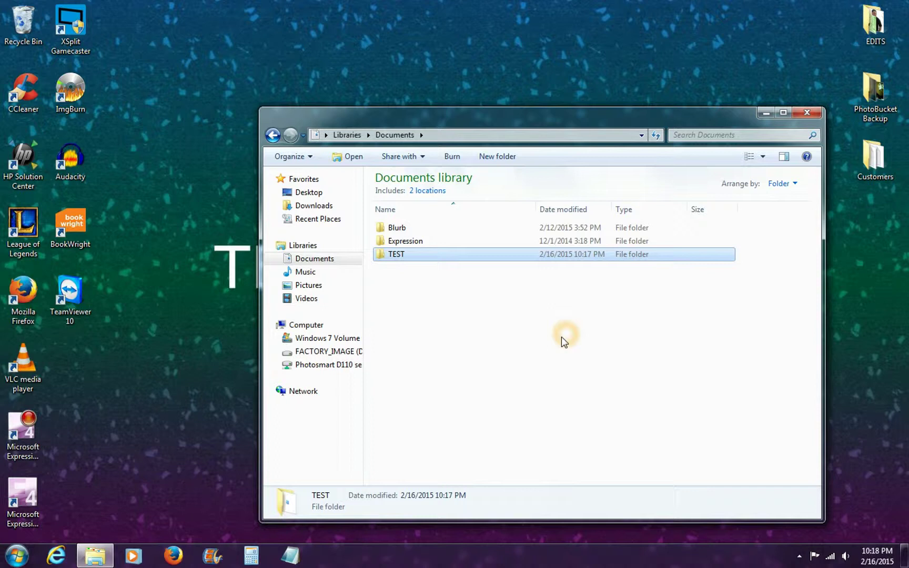
{"action": "left_click", "coordinate": [806, 112]}
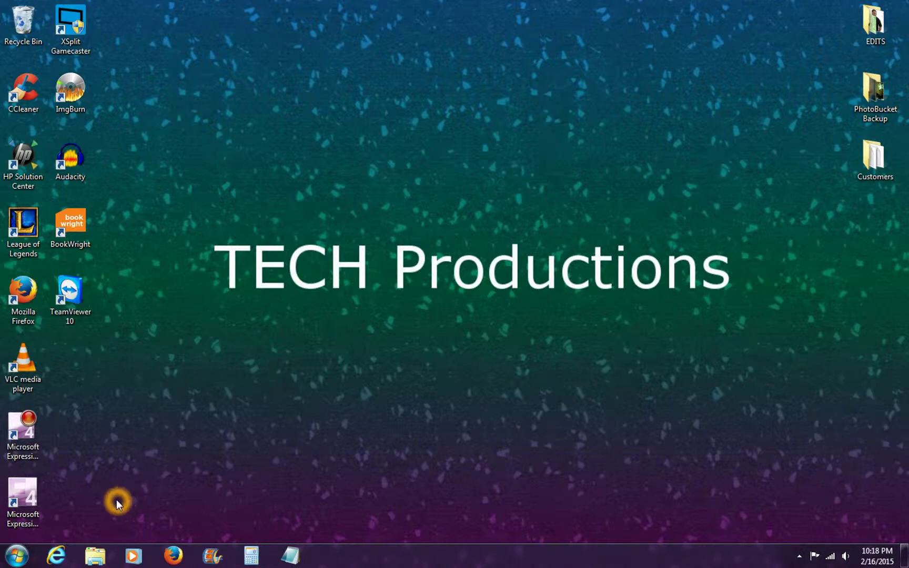
Search the Libraries for "test" and open the TEST folder stored in My Documents
{"action": "left_click", "coordinate": [90, 553]}
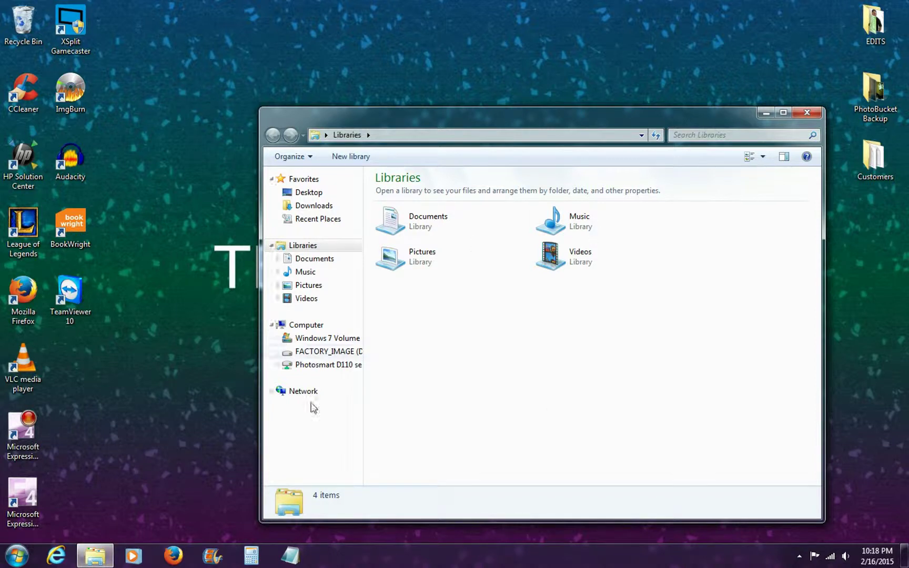
{"action": "left_click", "coordinate": [348, 135]}
{"action": "left_click", "coordinate": [479, 184]}
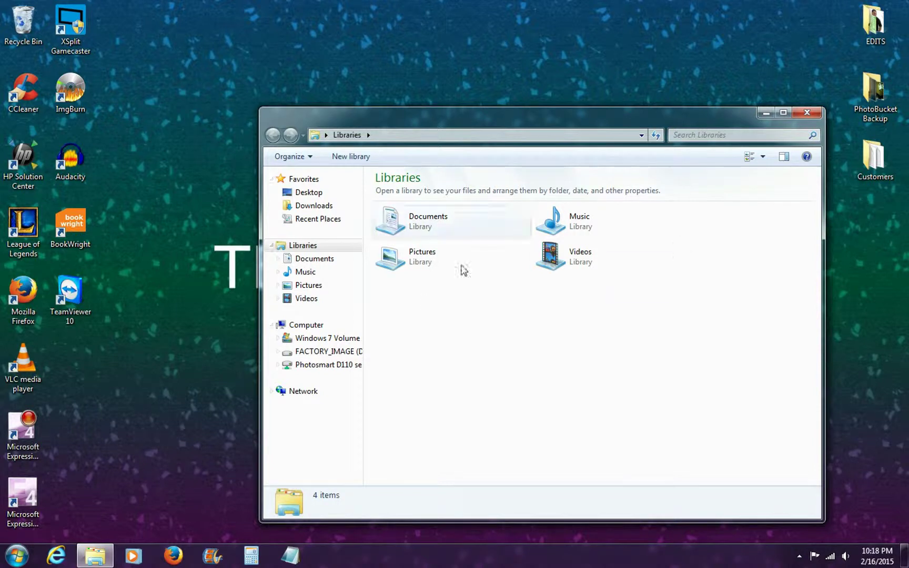
{"action": "left_click", "coordinate": [698, 135]}
{"action": "left_click", "coordinate": [698, 135]}
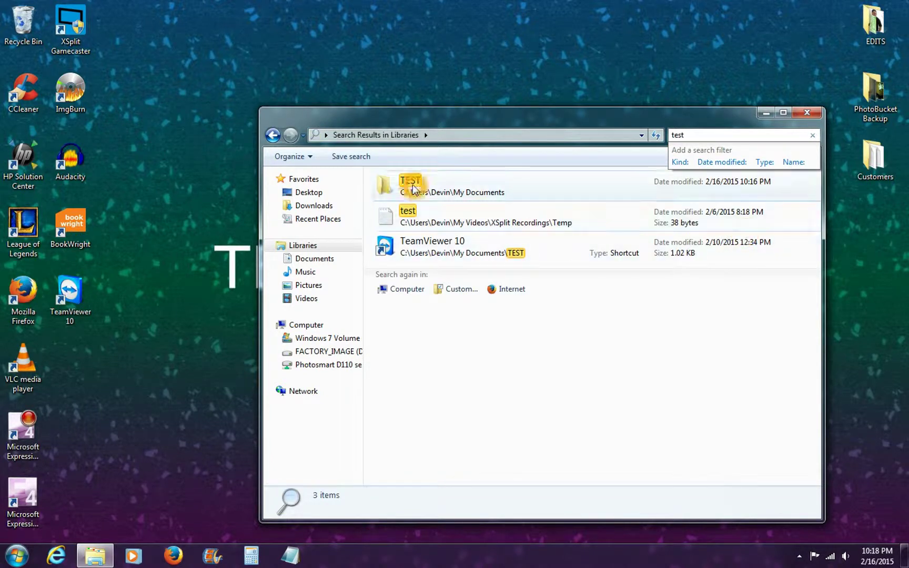
{"action": "left_click", "coordinate": [395, 188]}
{"action": "double_click", "coordinate": [395, 188]}
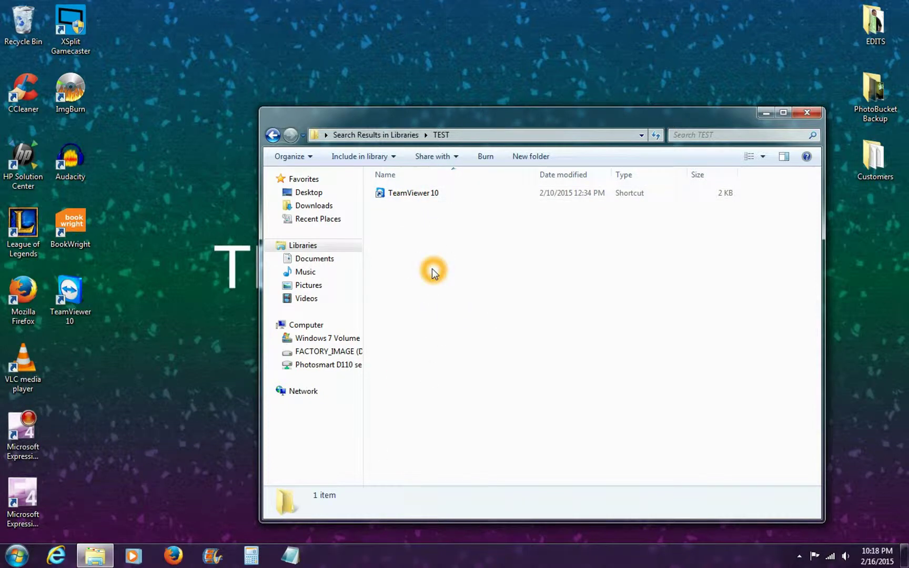
Delete the TEST folder from the Documents library and close the window
{"action": "left_click", "coordinate": [305, 259]}
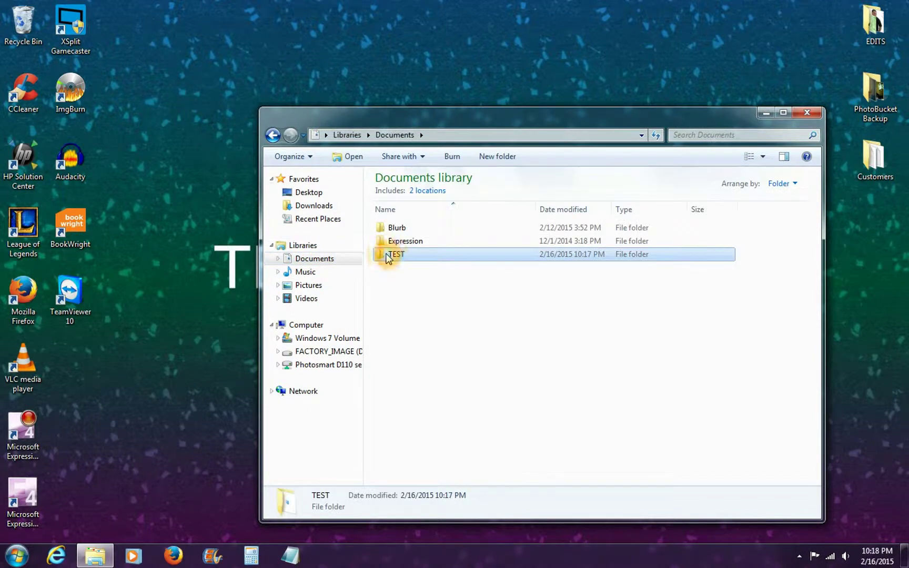
{"action": "key", "text": "Delete"}
{"action": "key", "text": "Return"}
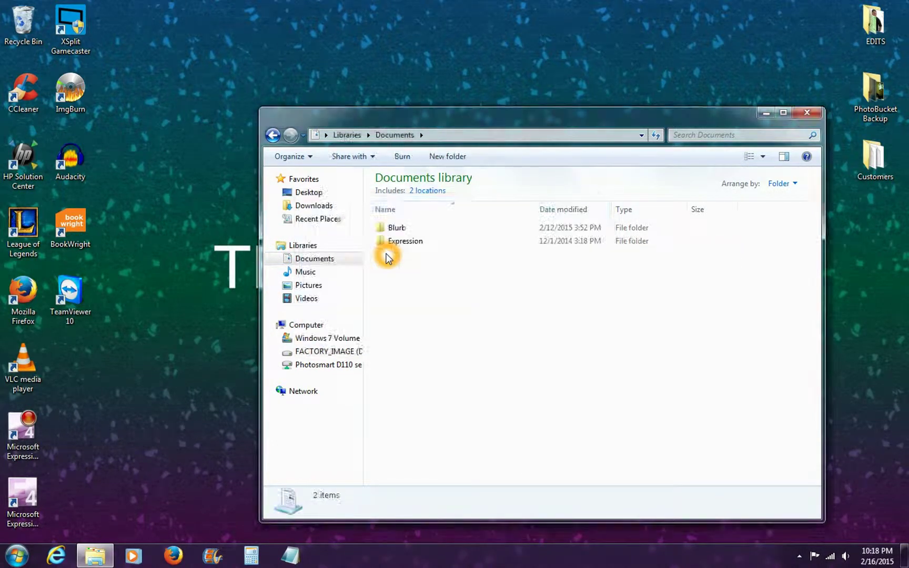
{"action": "left_click", "coordinate": [807, 114]}
Open the Recycle Bin, permanently remove all its items, and close its window
{"action": "double_click", "coordinate": [23, 22]}
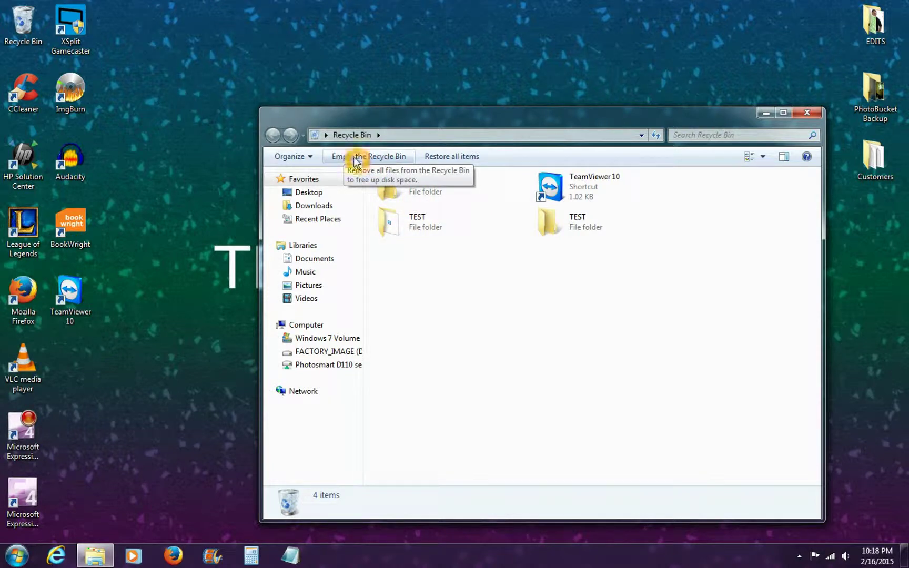
{"action": "left_click", "coordinate": [375, 161]}
{"action": "left_click", "coordinate": [509, 289]}
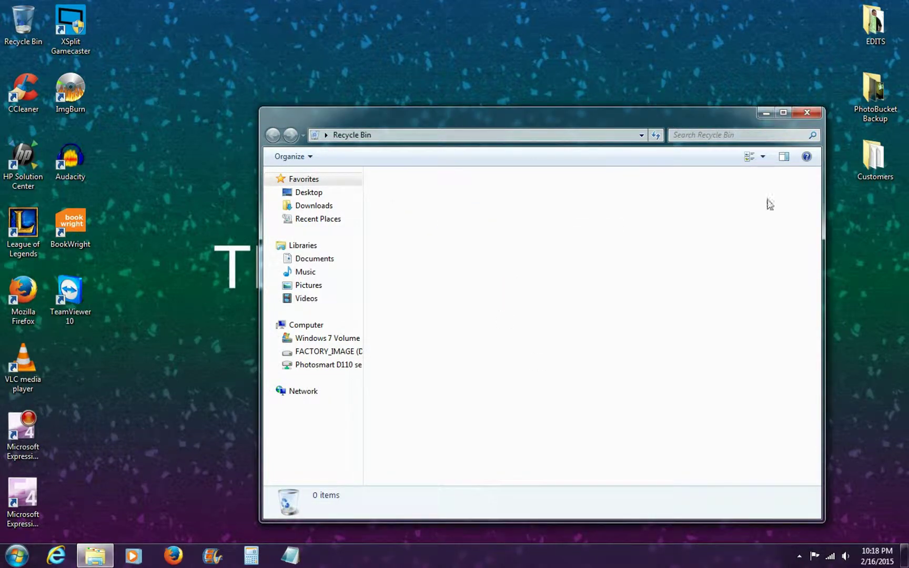
{"action": "left_click", "coordinate": [806, 112]}
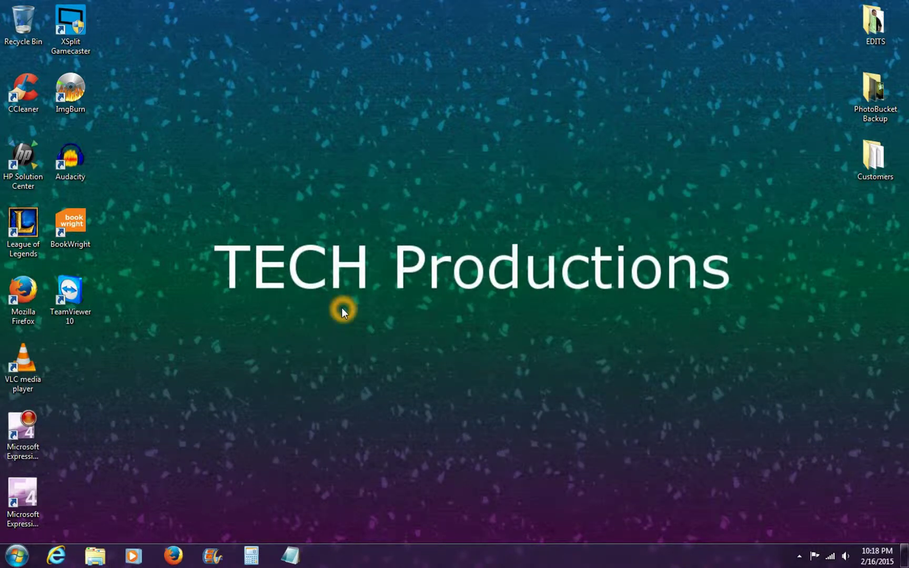